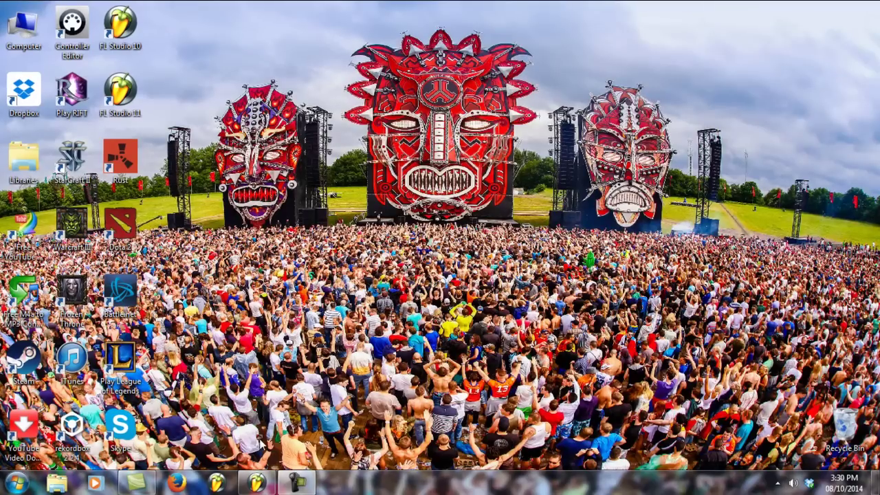
# Switch to FL Studio and enlarge the playlist view around the three stacked RawKick F clips
pyautogui.click(256, 482)
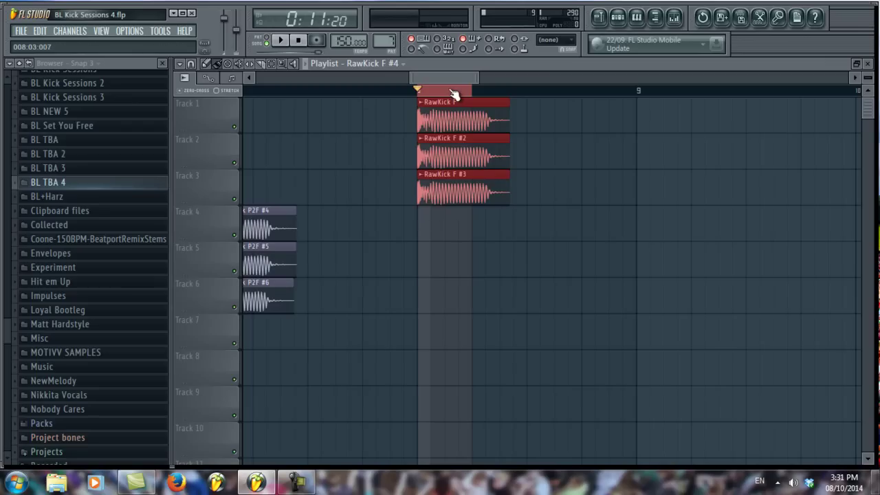
pyautogui.scroll(3, 454, 93)
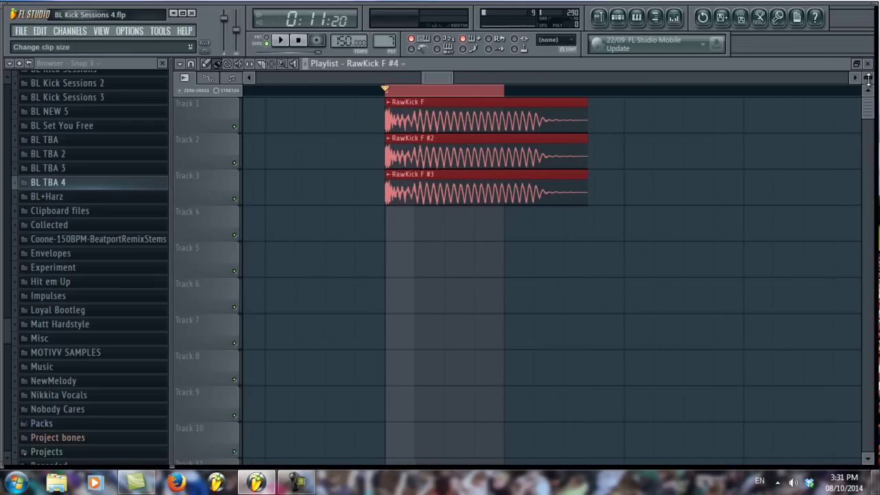
pyautogui.scroll(3, 861, 90)
pyautogui.scroll(2, 514, 93)
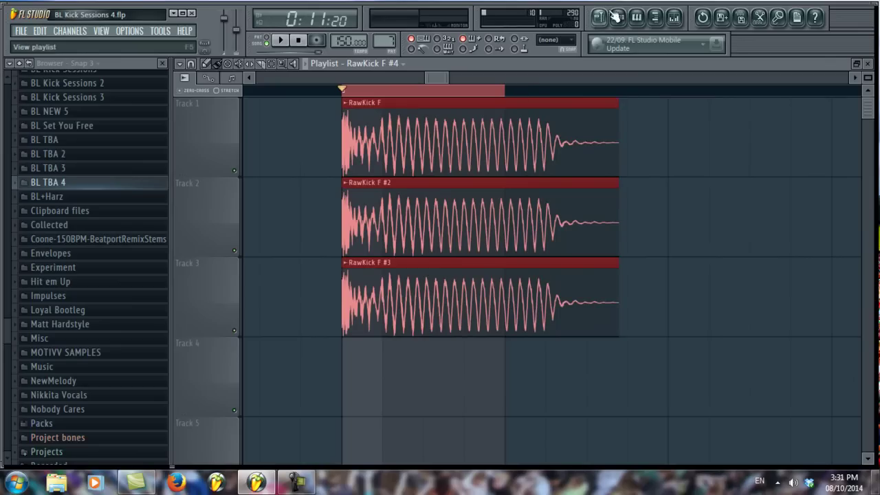
# View the Fruity Reeverb 2 settings on the RawKick F #2 mixer track and return to the playlist
pyautogui.click(674, 21)
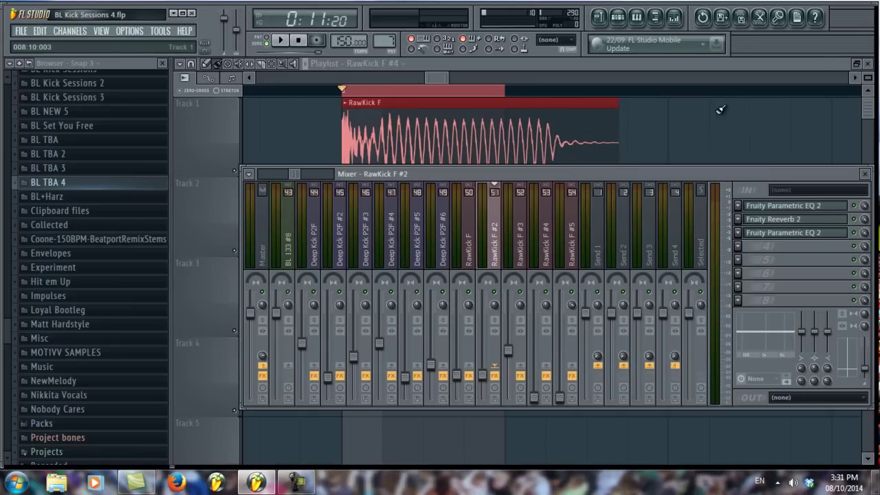
pyautogui.click(798, 220)
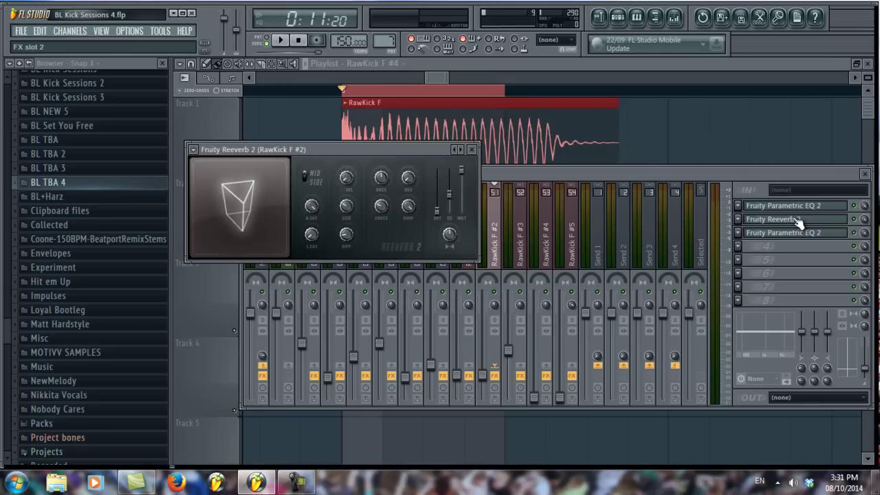
pyautogui.click(580, 172)
pyautogui.click(474, 65)
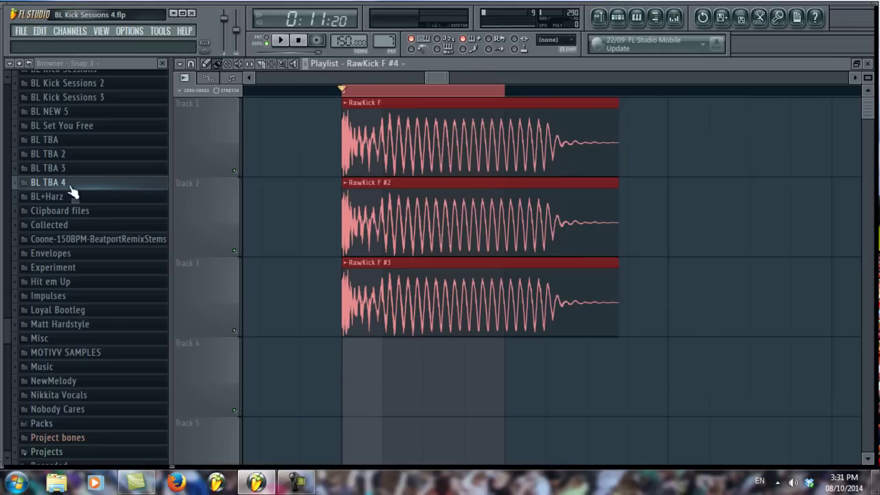
# Expand the BL TBA 4 sample folder and preview the Deep Kck P2F sample
pyautogui.click(69, 184)
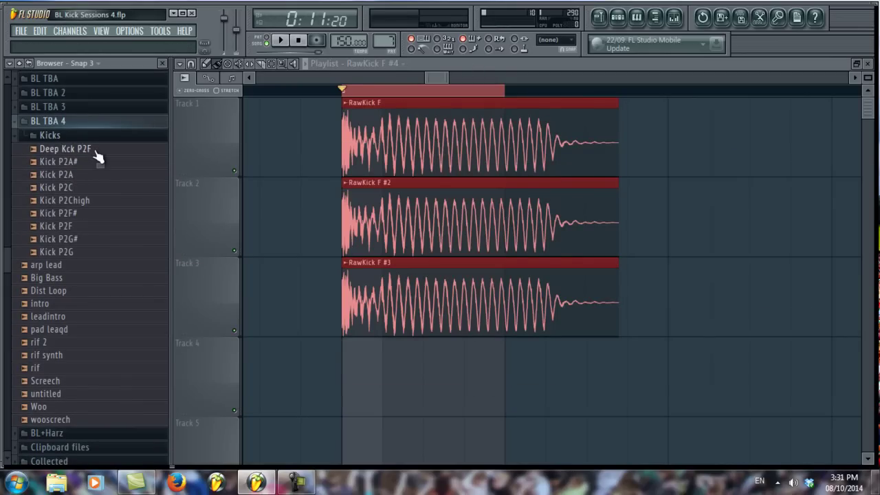
pyautogui.click(95, 151)
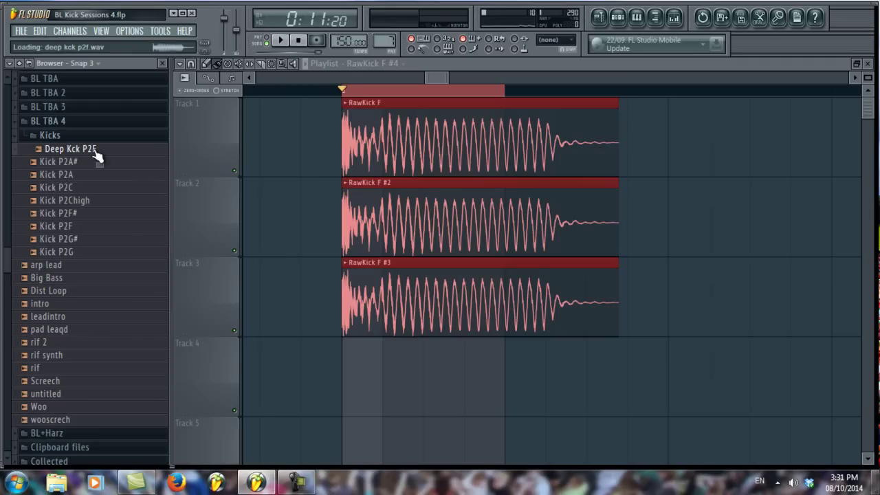
pyautogui.click(673, 19)
pyautogui.click(673, 21)
# Solo playlist track 3 and play back the RawKick F #3 clip
pyautogui.scroll(-2, 571, 92)
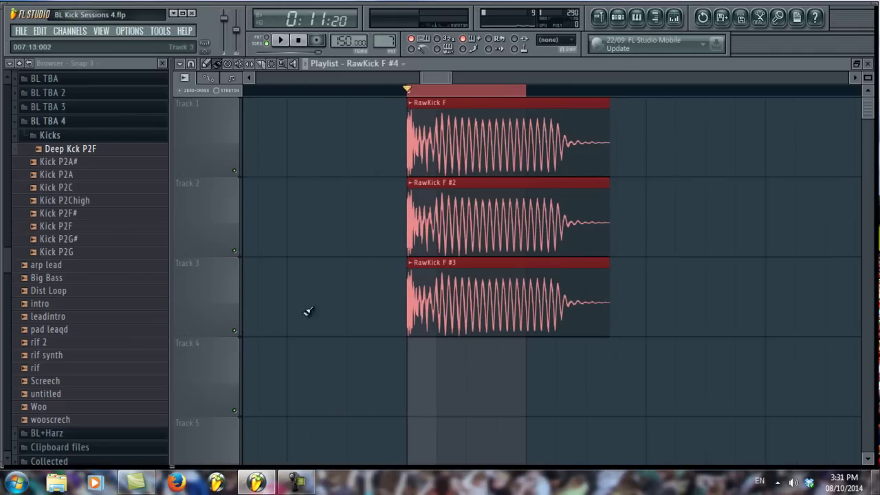
pyautogui.rightClick(235, 331)
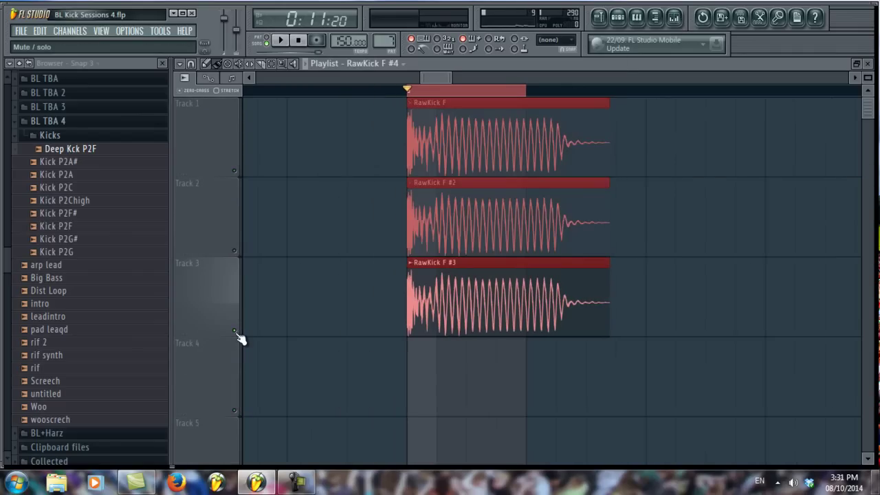
pyautogui.press('space')
pyautogui.scroll(2, 448, 99)
pyautogui.press('space')
pyautogui.press('space')
# Solo playlist track 1 and play back the RawKick F clip several times
pyautogui.click(674, 17)
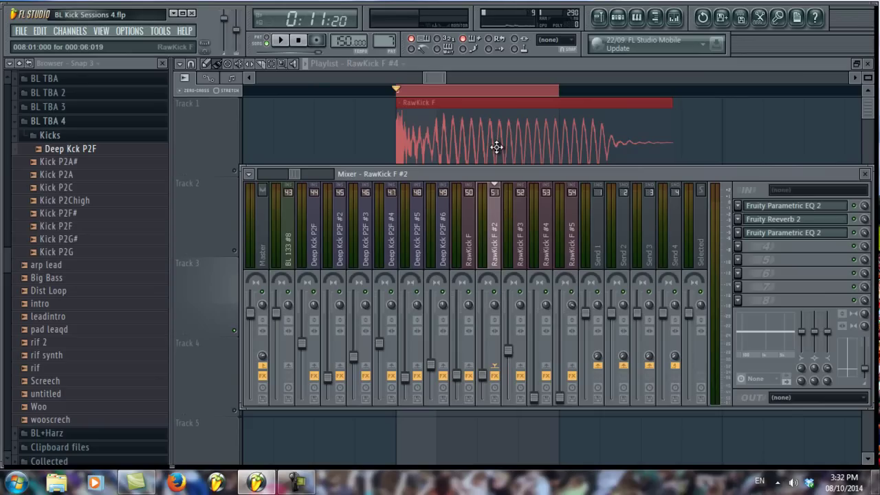
pyautogui.click(454, 61)
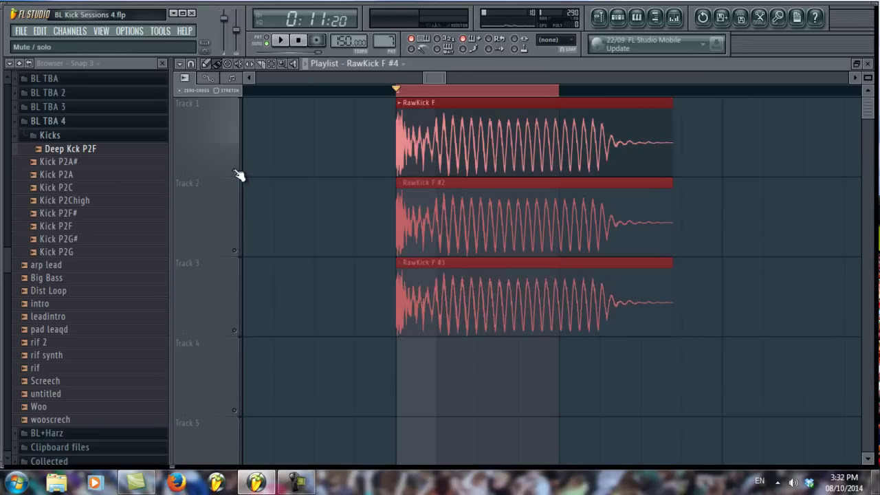
pyautogui.press('space')
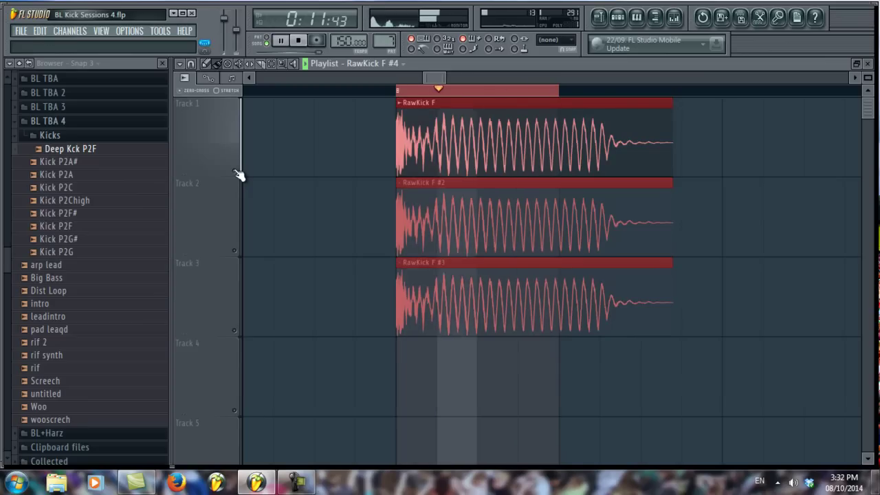
pyautogui.press('space')
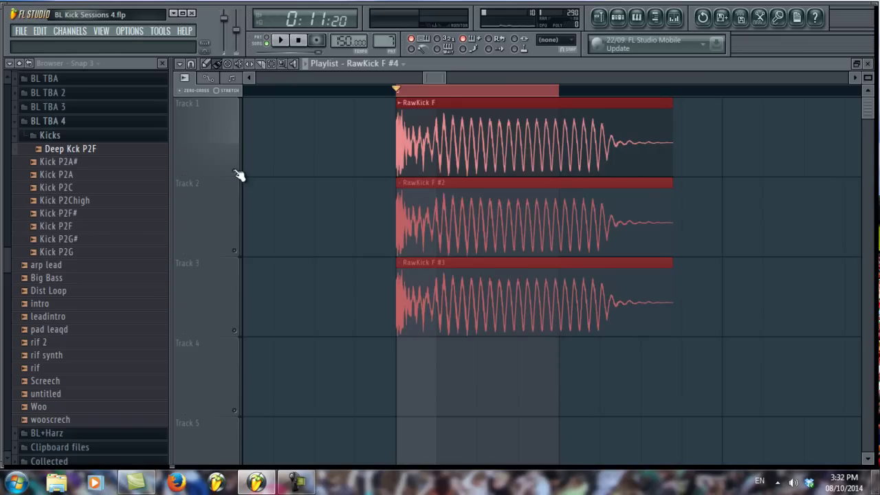
pyautogui.press('space')
pyautogui.press('space')
pyautogui.press('space')
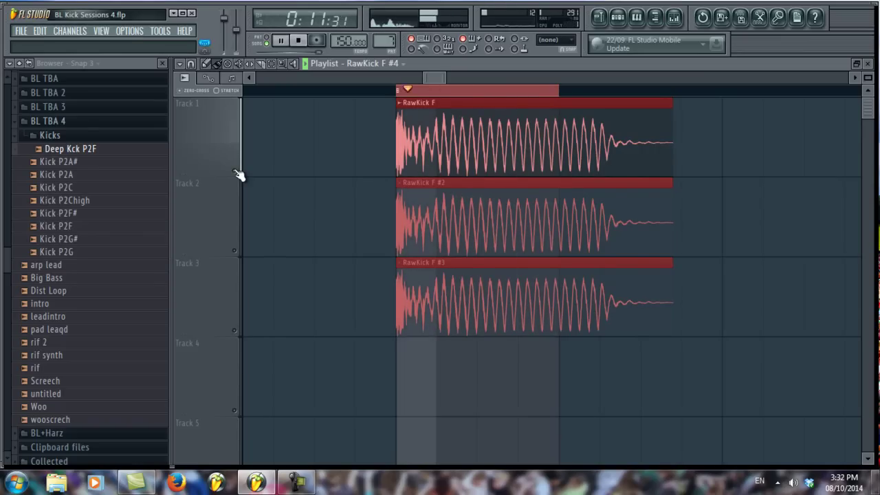
pyautogui.press('space')
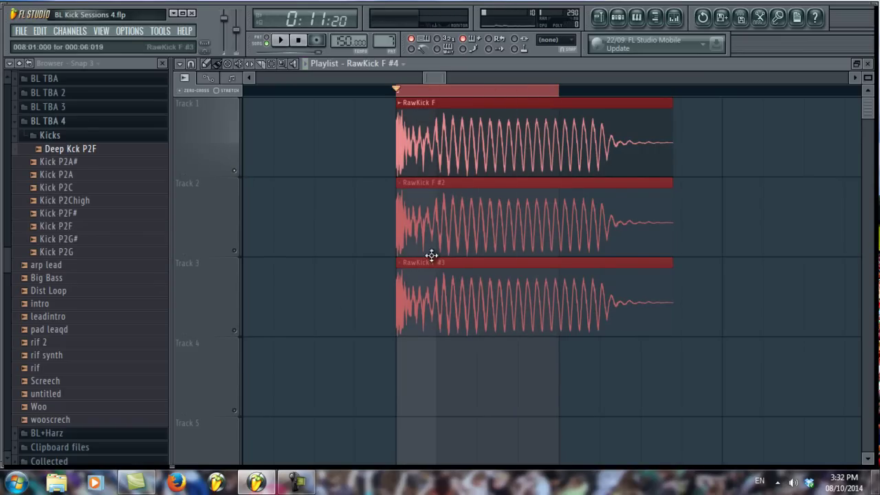
# Open the Fruity Reeverb 2 effect on the RawKick F mixer track and reposition its window
pyautogui.click(683, 22)
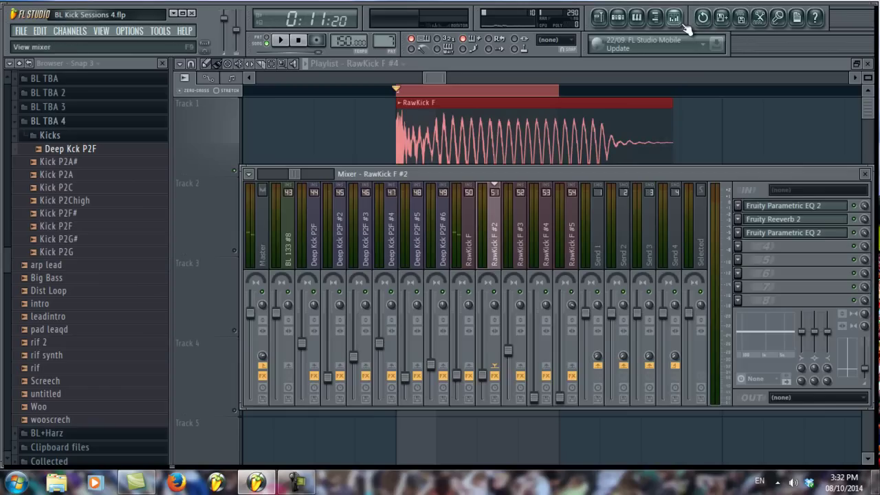
pyautogui.click(466, 227)
pyautogui.click(788, 220)
pyautogui.moveTo(316, 153); pyautogui.dragTo(382, 134)
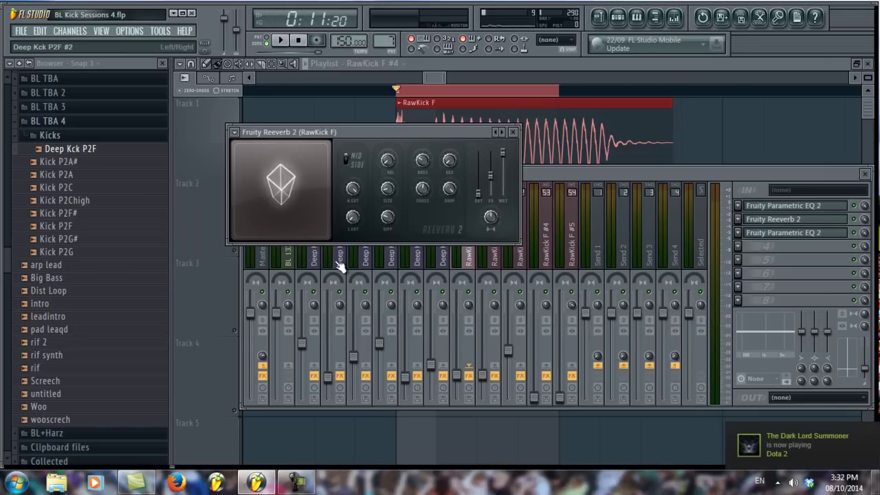
# Adjust the damping in the RawKick F track's Fruity Reeverb 2 and audition the kick
pyautogui.click(356, 196)
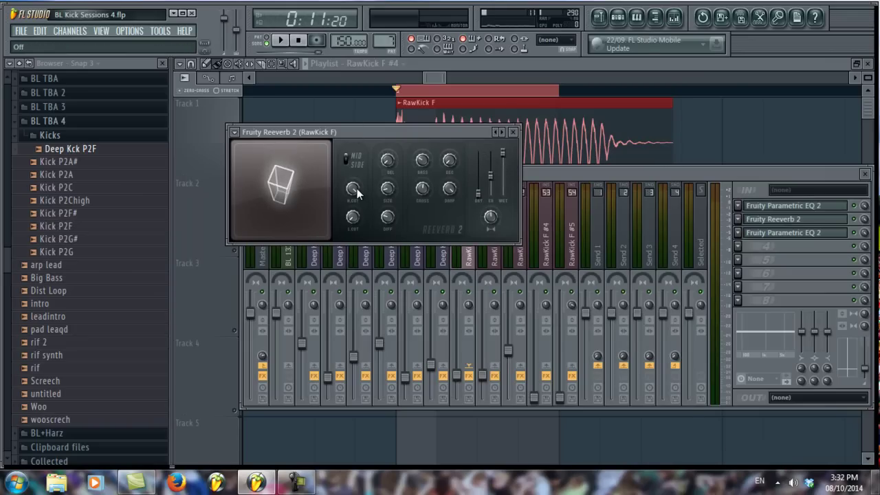
pyautogui.moveTo(452, 197); pyautogui.dragTo(457, 426)
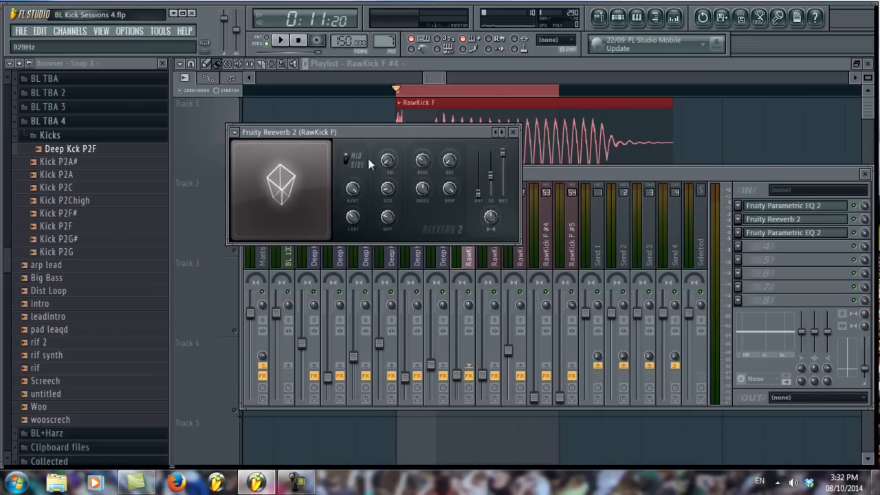
pyautogui.press('space')
pyautogui.press('space')
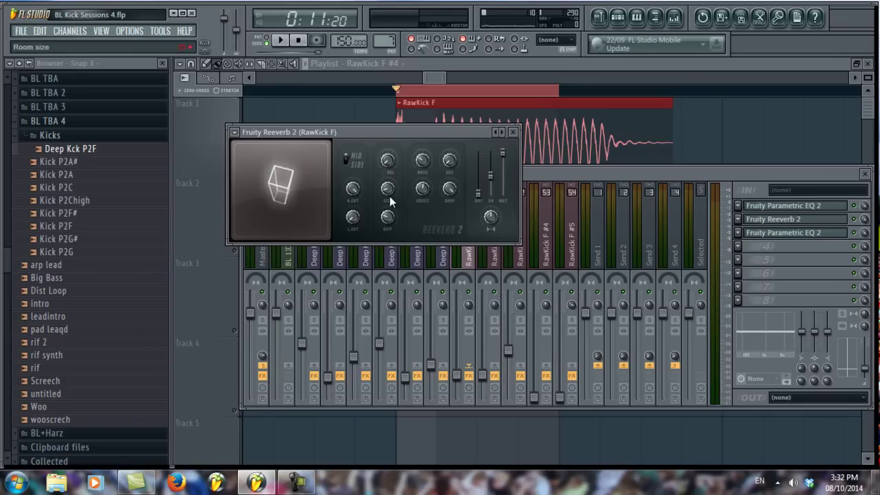
pyautogui.press('space')
pyautogui.press('space')
# Add another Fruity Reeverb 2 to effect slot 4 of the RawKick F mixer track and close its window
pyautogui.click(738, 246)
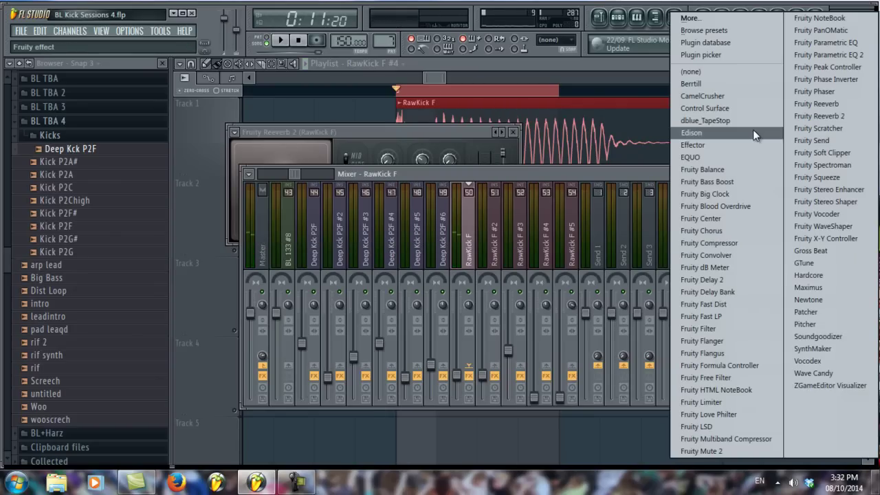
pyautogui.click(821, 115)
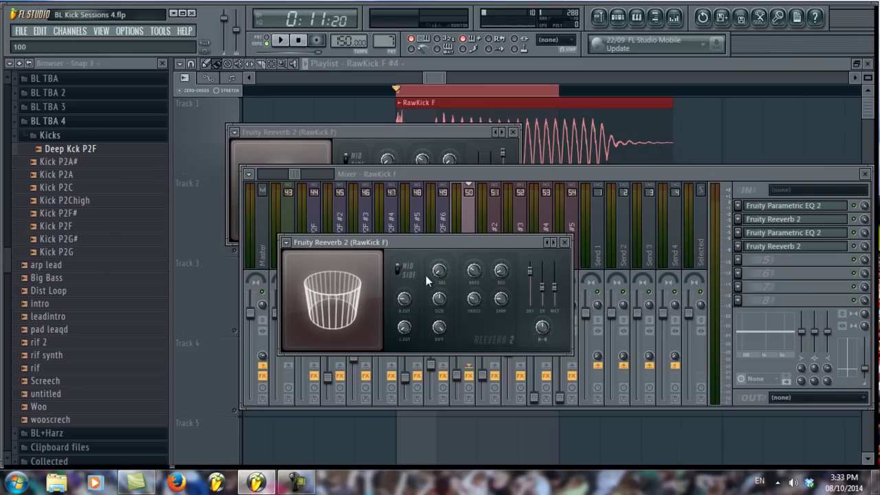
pyautogui.click(564, 244)
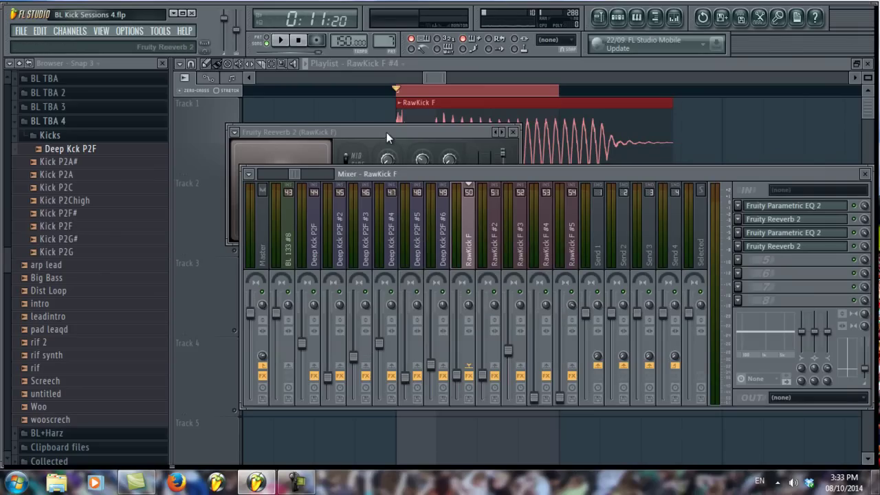
# Adjust the decay and diffusion in the original Fruity Reeverb 2 on the RawKick F track
pyautogui.click(383, 130)
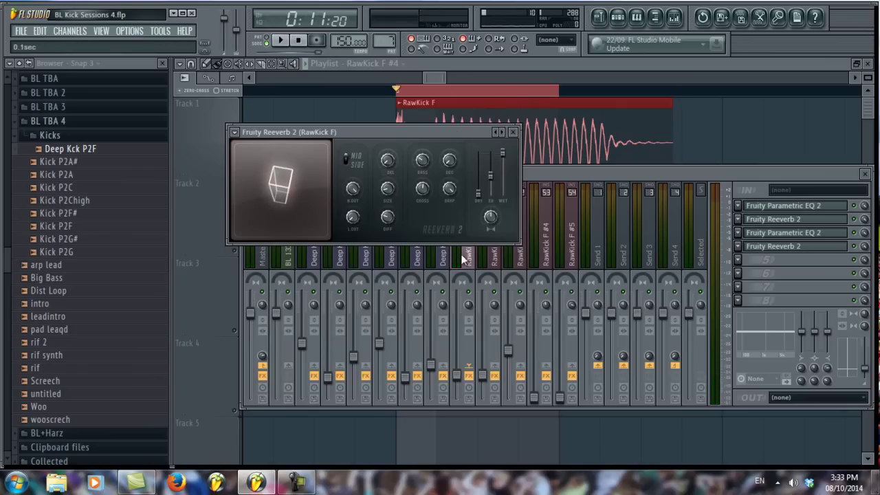
pyautogui.moveTo(451, 159); pyautogui.dragTo(449, 98)
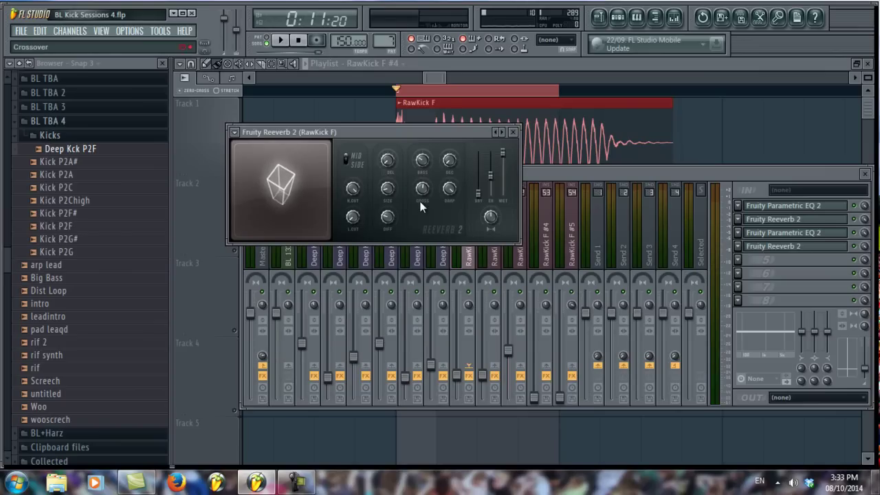
pyautogui.moveTo(387, 219); pyautogui.dragTo(374, 239)
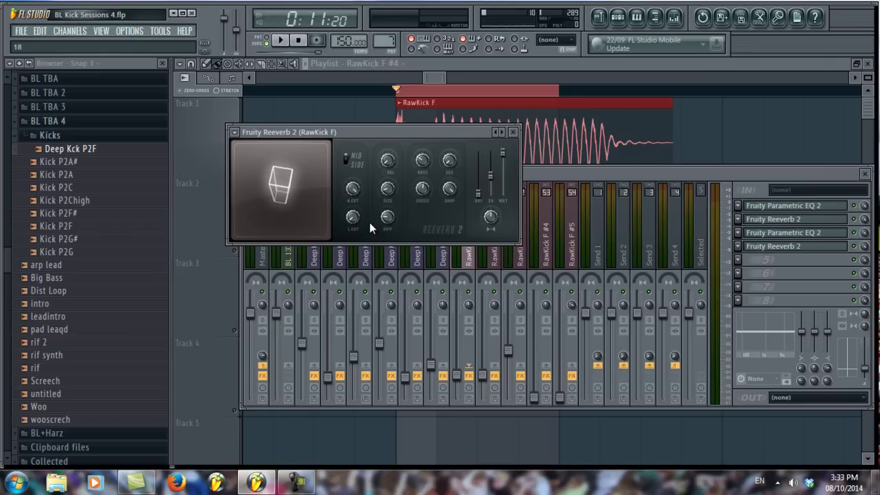
# Play back the RawKick F clip to hear the original reverb's settings
pyautogui.press('space')
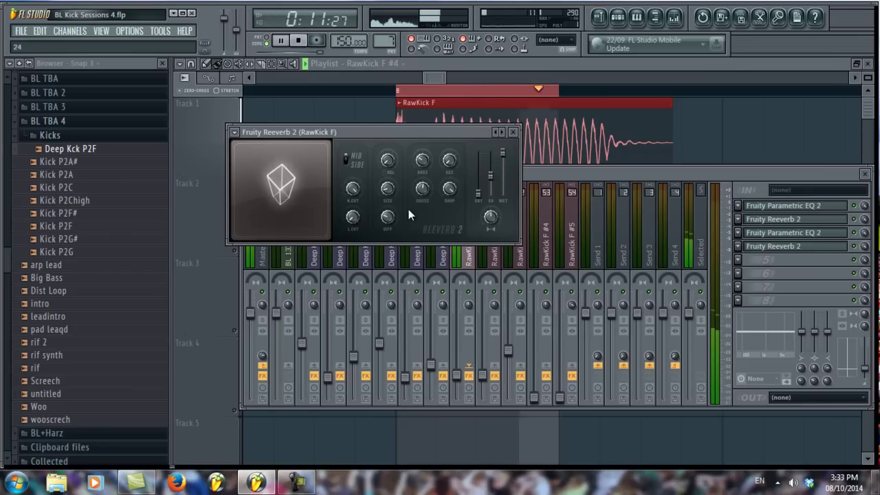
pyautogui.press('space')
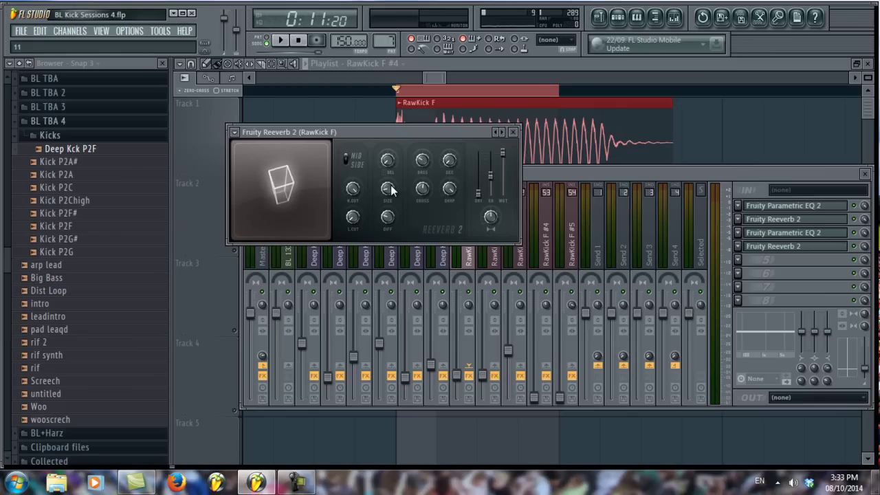
pyautogui.press('space')
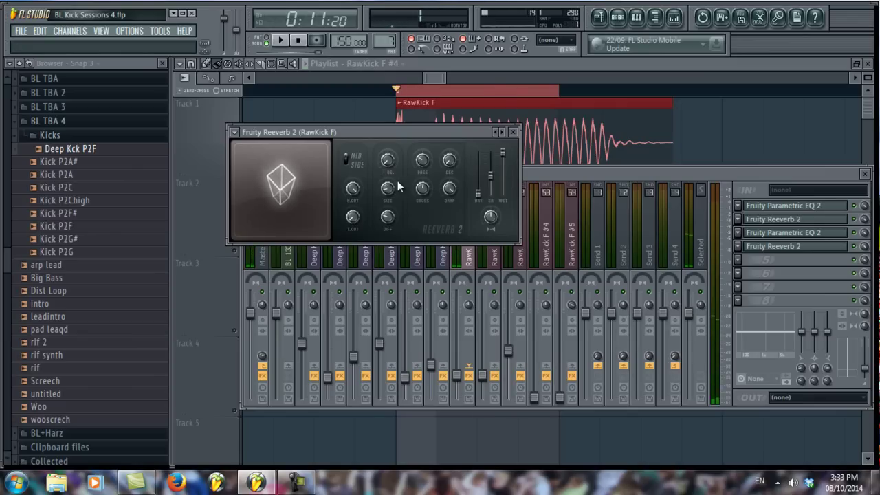
pyautogui.press('space')
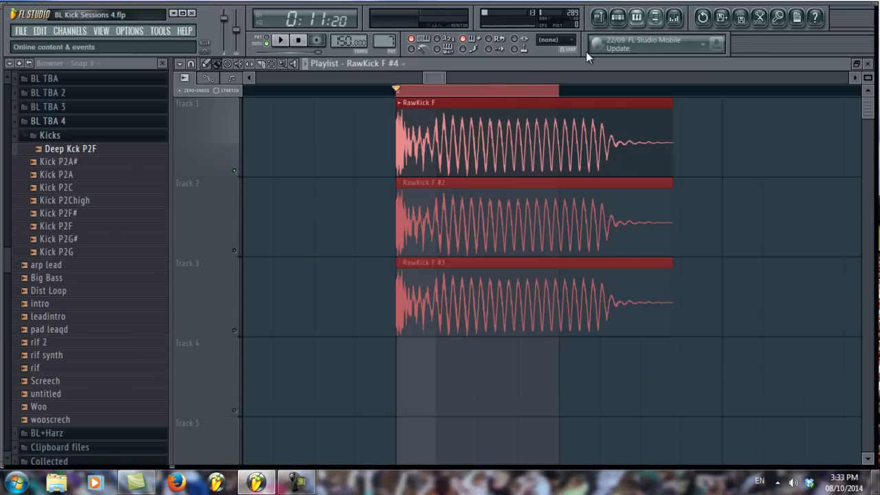
# Solo playlist track 2 and play back the RawKick F #2 clip
pyautogui.click(242, 254)
pyautogui.press('space')
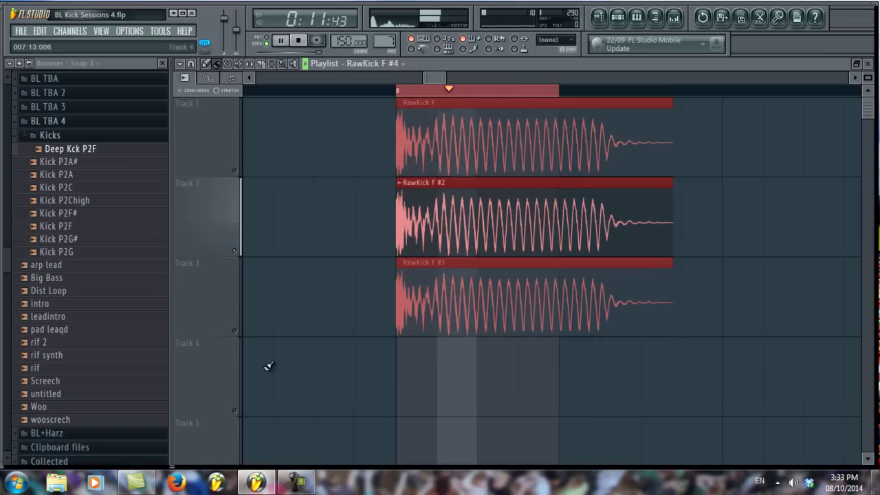
pyautogui.press('space')
# Show the mixer, restart playback and select the RawKick F #2 mixer track
pyautogui.click(673, 19)
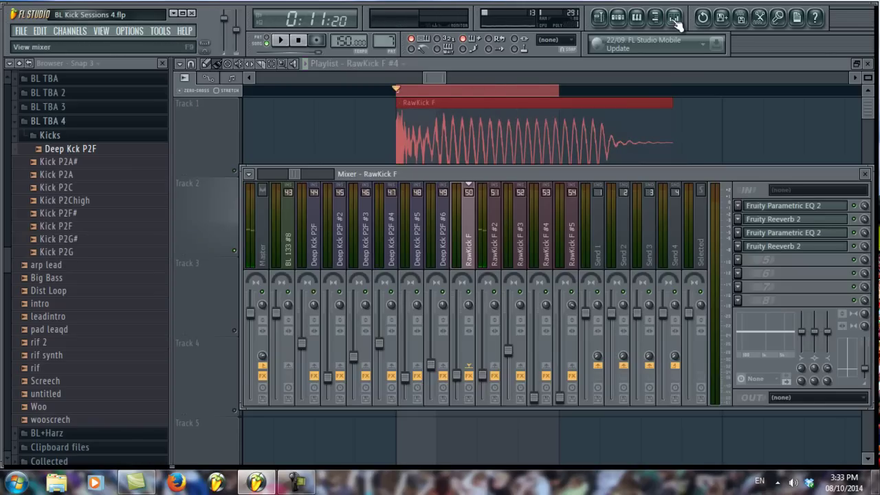
pyautogui.press('space')
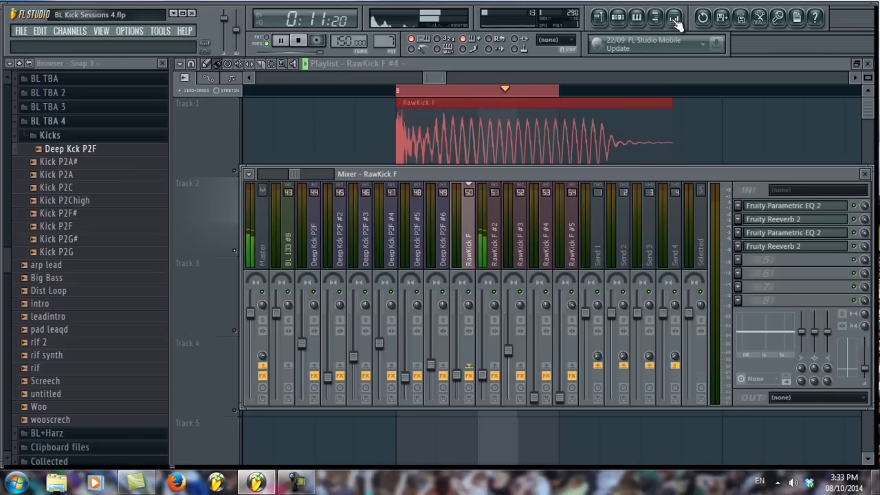
pyautogui.click(493, 233)
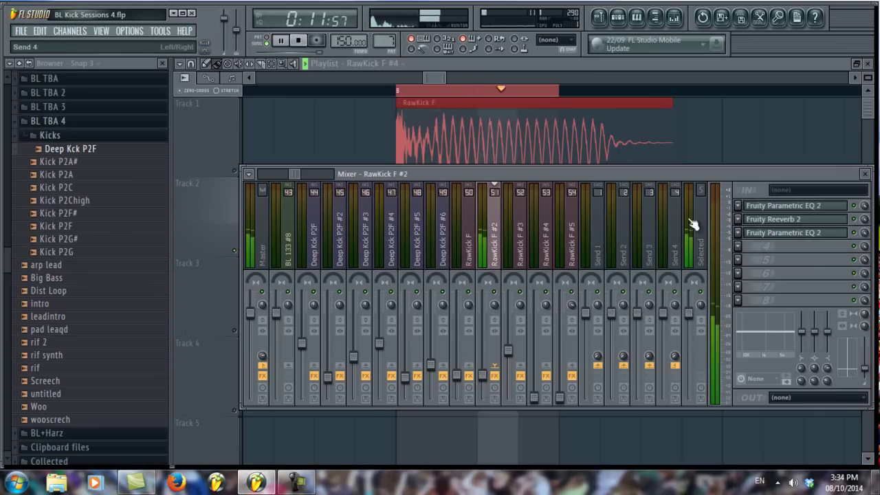
# Examine the Fruity Reeverb 2 settings on the RawKick F #2 mixer track, stopping playback and returning to the playlist
pyautogui.click(797, 219)
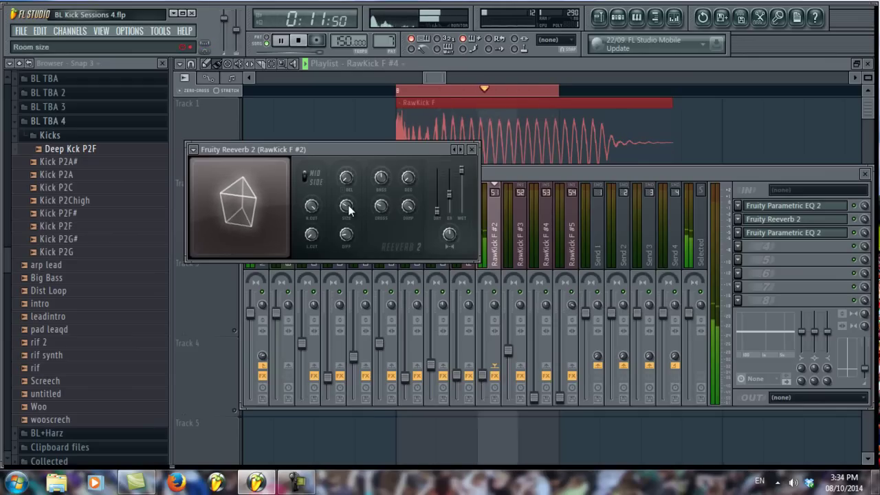
pyautogui.press('space')
pyautogui.click(581, 171)
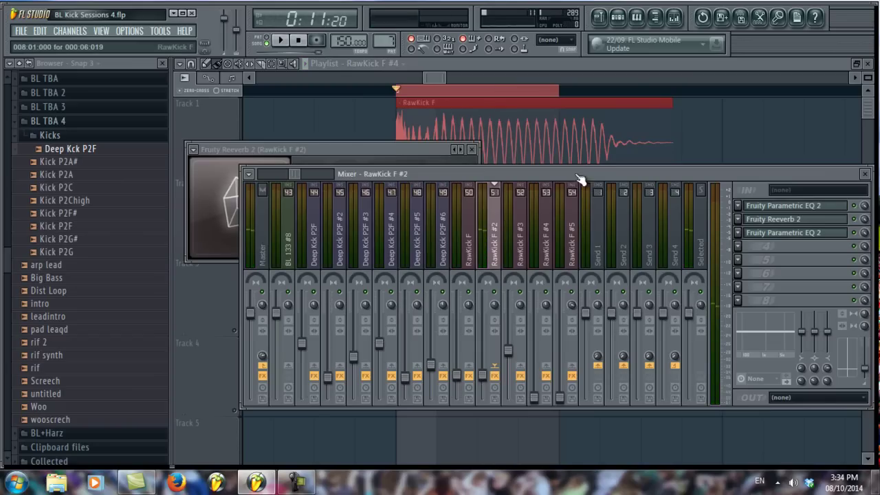
pyautogui.press('F12')
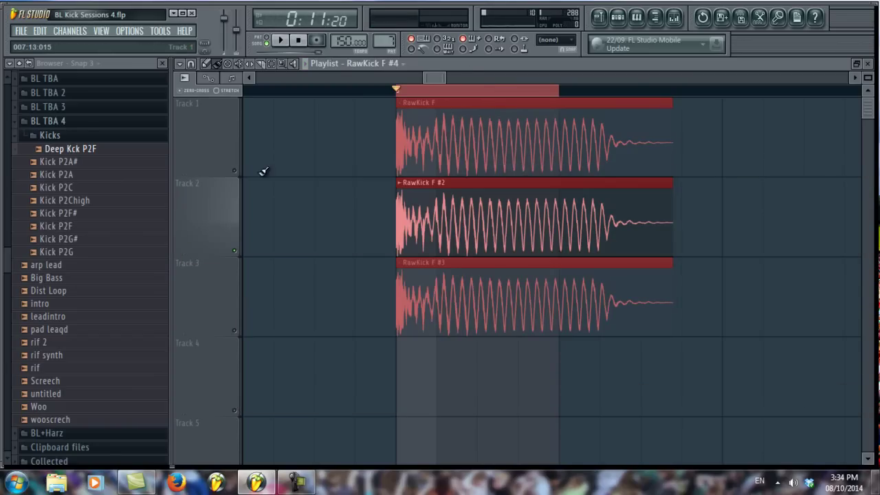
# Unmute playlist track 1 and play back the RawKick F and RawKick F #2 clips together
pyautogui.click(234, 171)
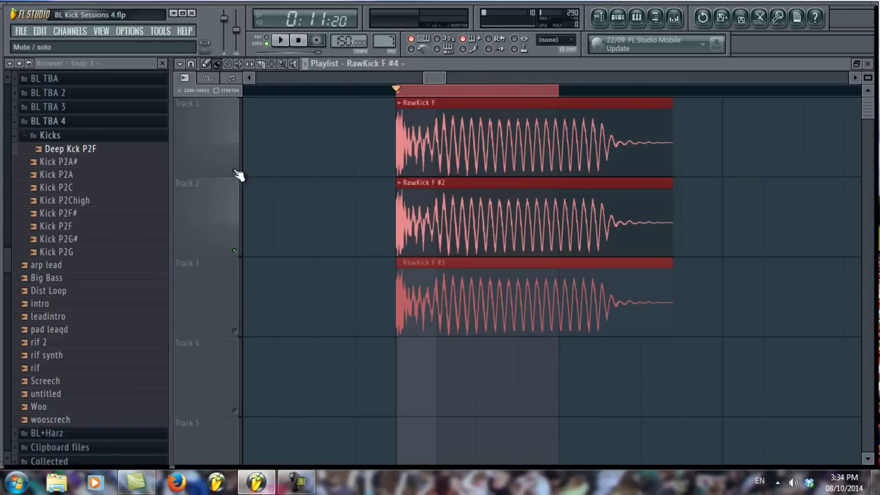
pyautogui.press('space')
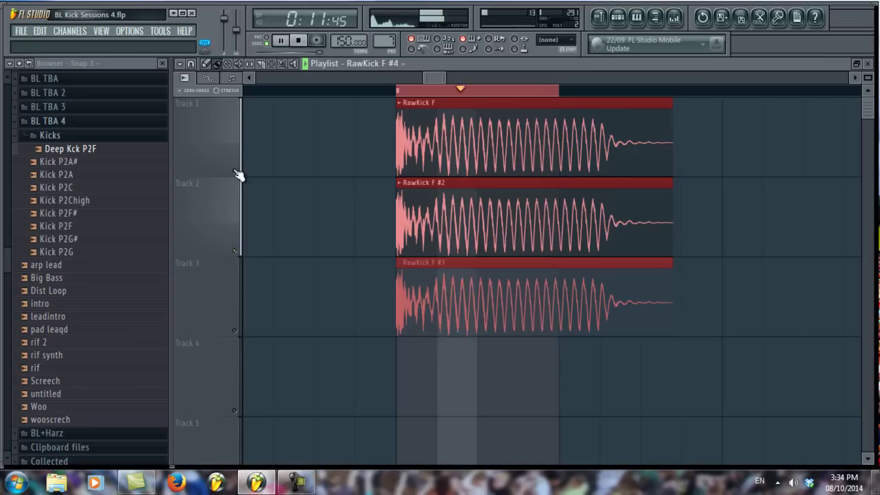
pyautogui.press('space')
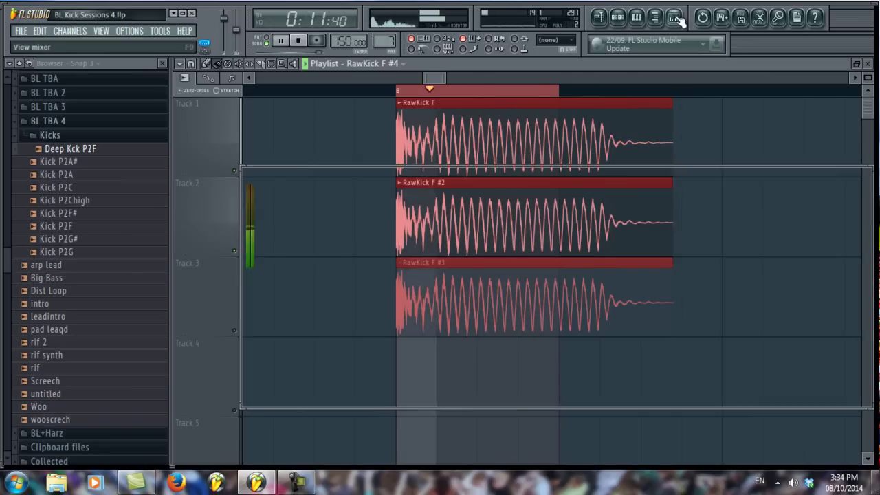
# Reopen the mixer to review the Fruity Reeverb 2 on RawKick F #2, and bring the playlist back to the front
pyautogui.press('F9')
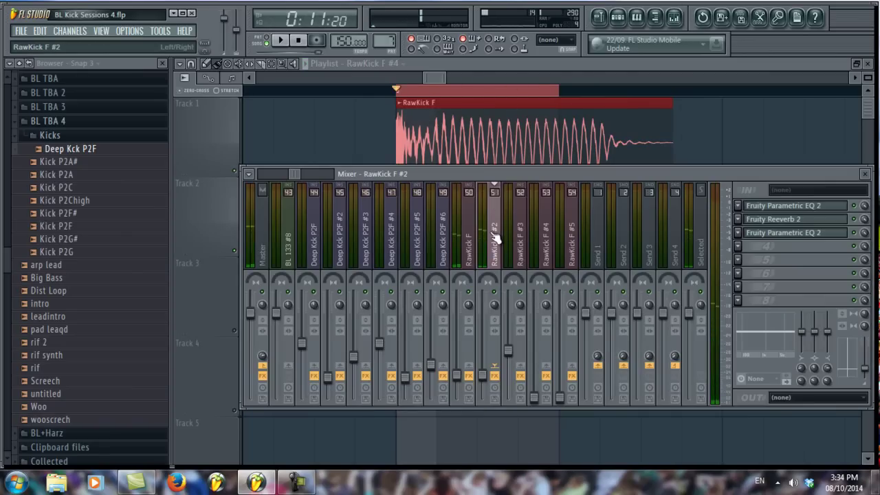
pyautogui.click(775, 220)
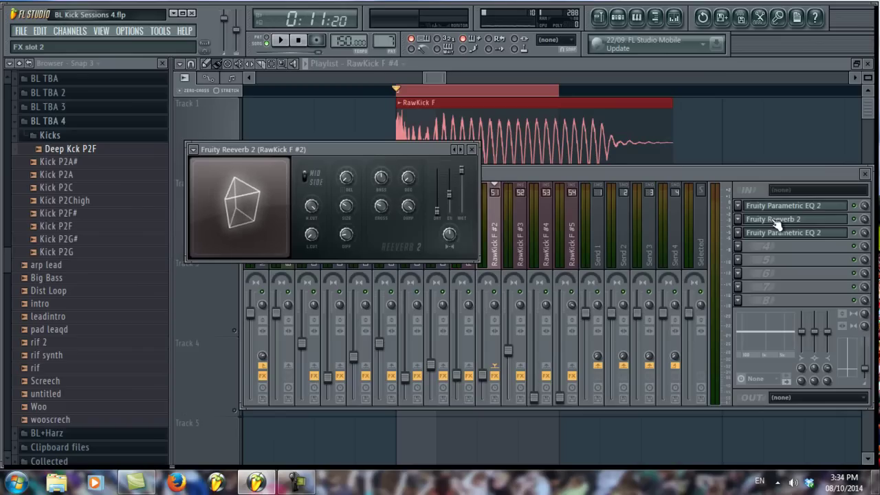
pyautogui.click(611, 65)
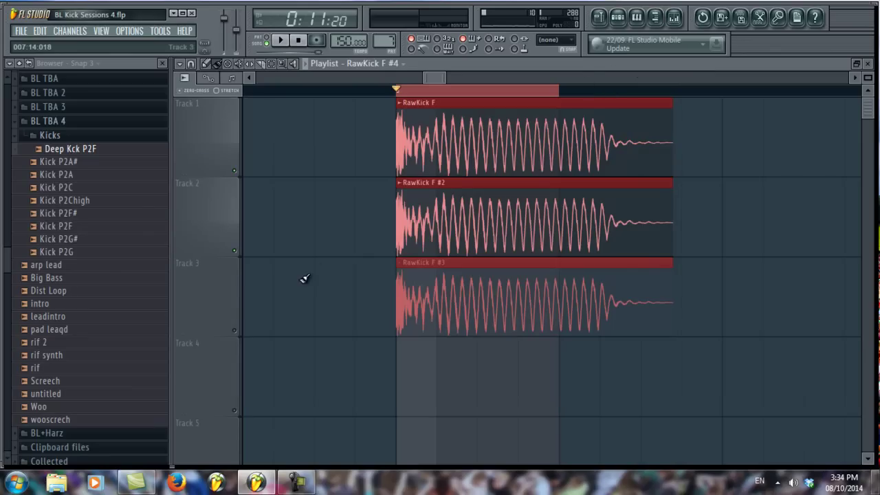
# Unmute all playlist tracks and play back the three RawKick F layers together
pyautogui.press('space')
pyautogui.press('space')
pyautogui.rightClick(235, 250)
pyautogui.rightClick(235, 250)
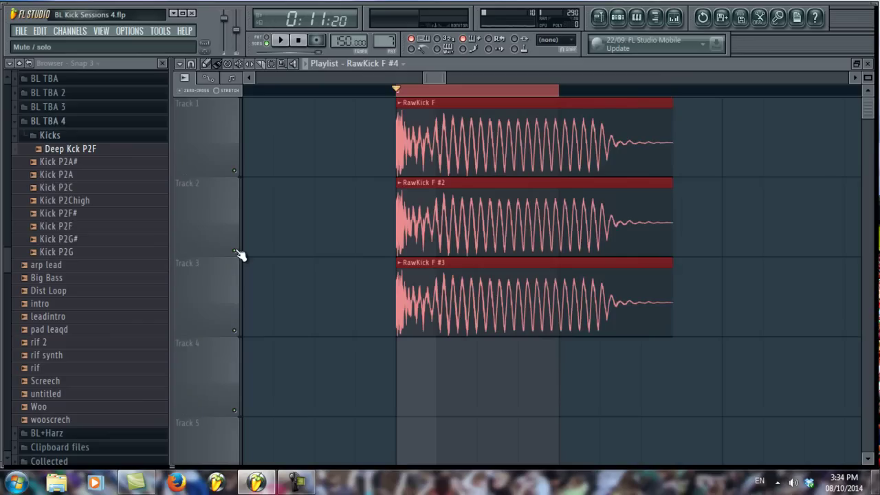
pyautogui.press('space')
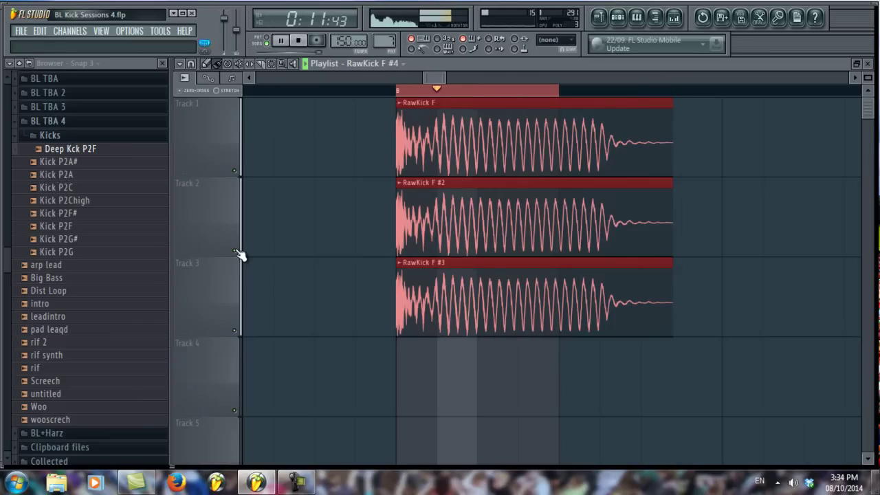
# Solo individual playlist tracks during playback to compare the RawKick F layers, restoring all tracks before stopping
pyautogui.rightClick(235, 250)
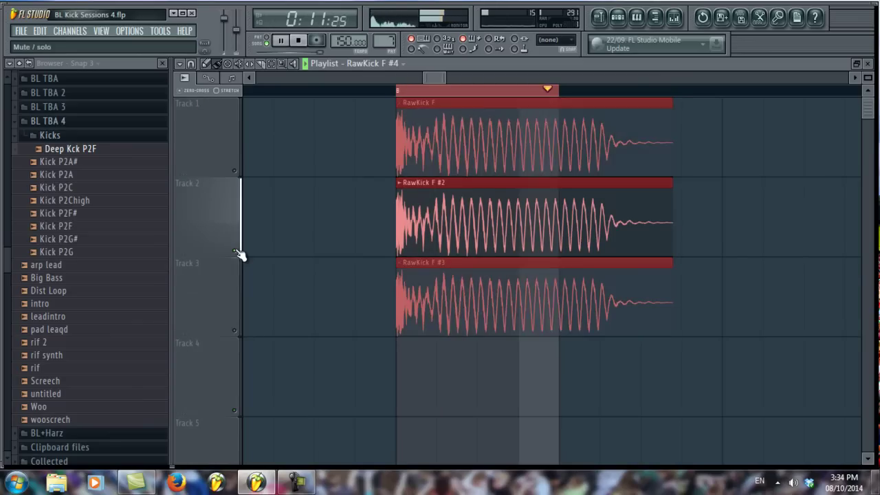
pyautogui.rightClick(234, 172)
pyautogui.rightClick(235, 331)
pyautogui.rightClick(234, 331)
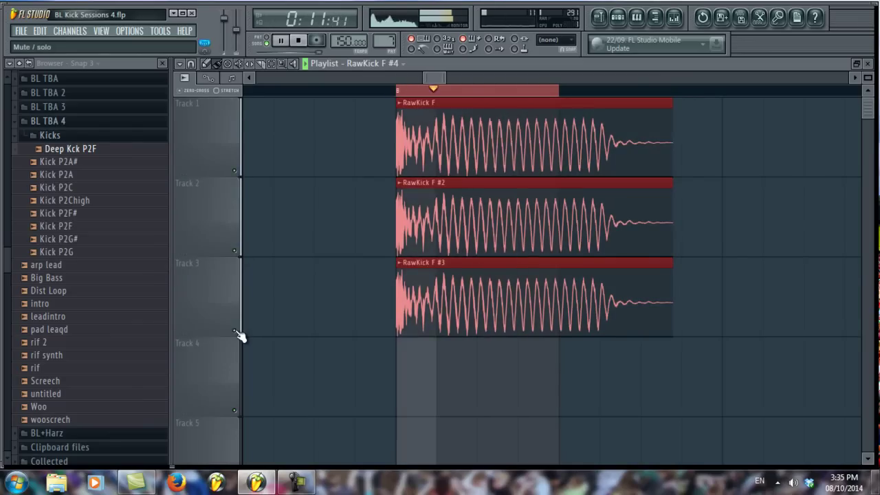
pyautogui.press('space')
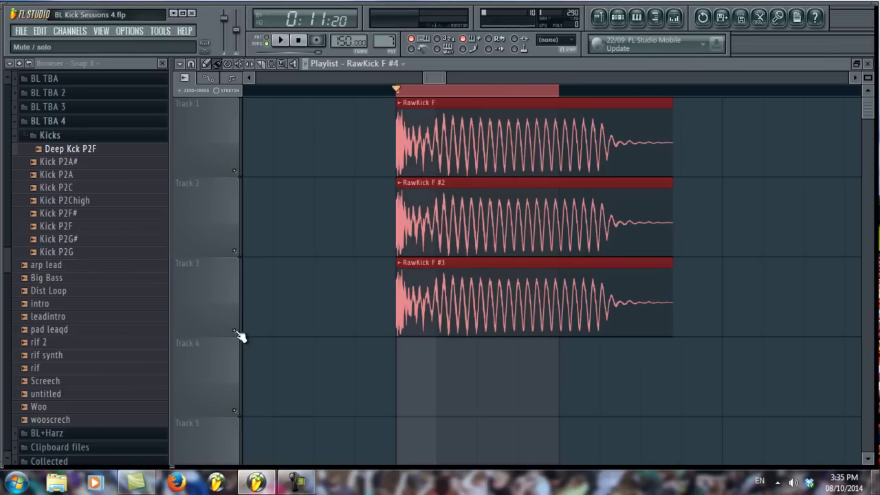
# Play back the three layered RawKick F clips several times to hear the combined kick and inspect its waveform
pyautogui.press('space')
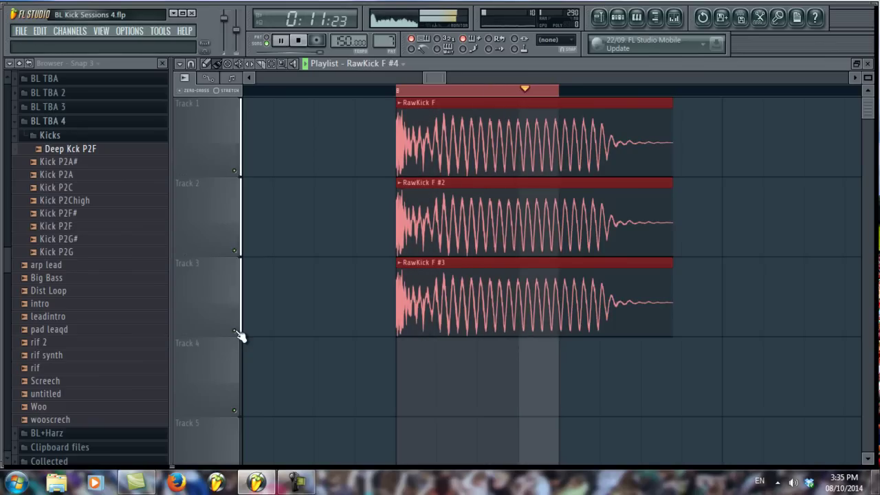
pyautogui.press('space')
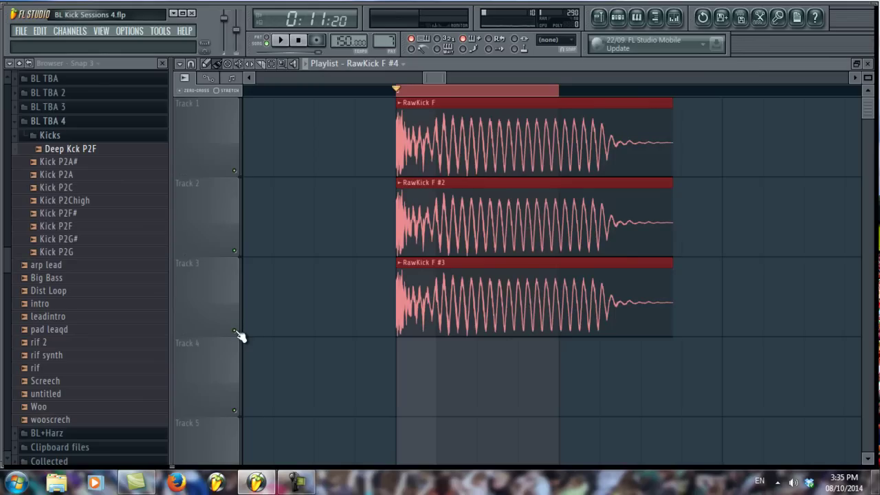
pyautogui.press('space')
pyautogui.scroll(5, 505, 100)
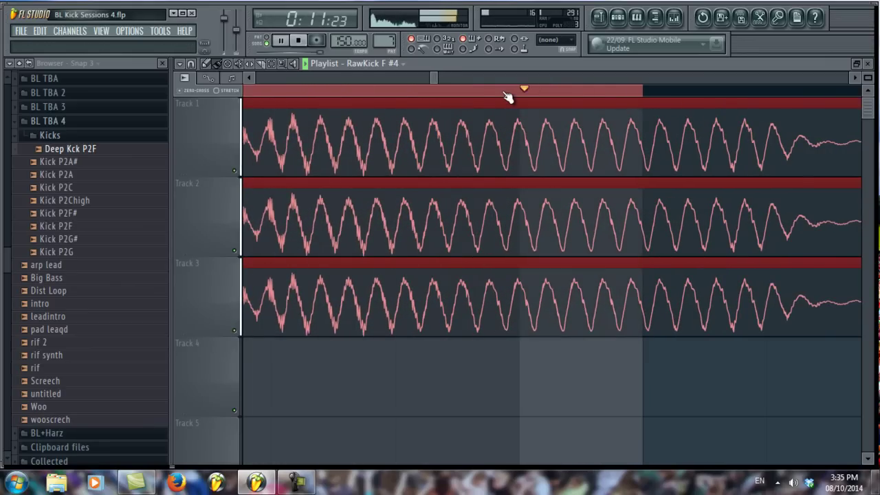
pyautogui.press('space')
pyautogui.scroll(-4, 505, 97)
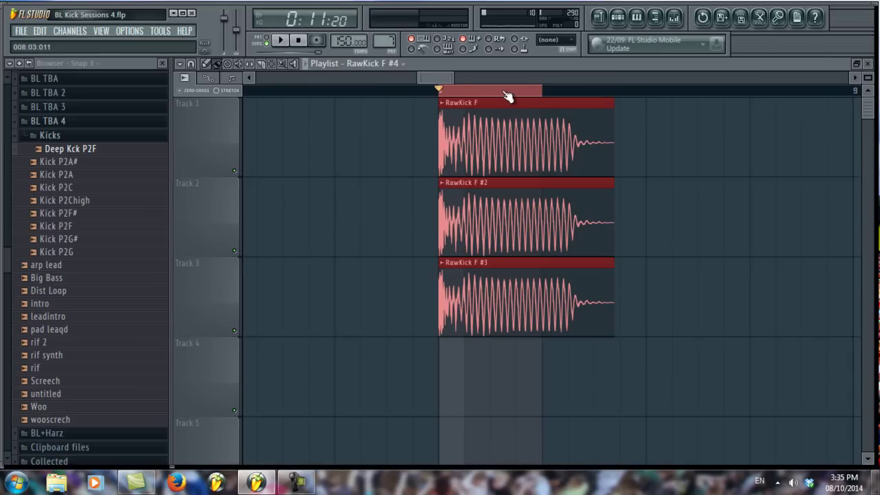
pyautogui.scroll(3, 507, 96)
pyautogui.press('space')
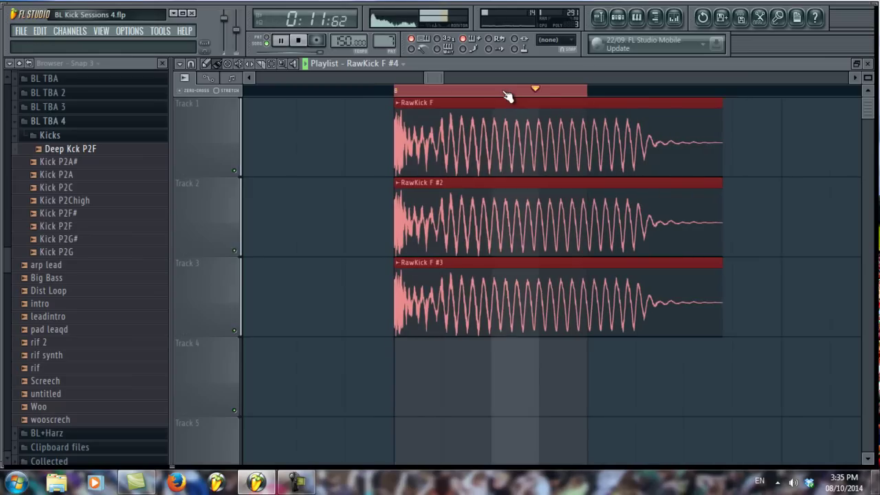
pyautogui.press('space')
# Examine how the RawKick F layers are arranged in the playlist compared with the earlier Deep Kck P2F layers
pyautogui.click(675, 18)
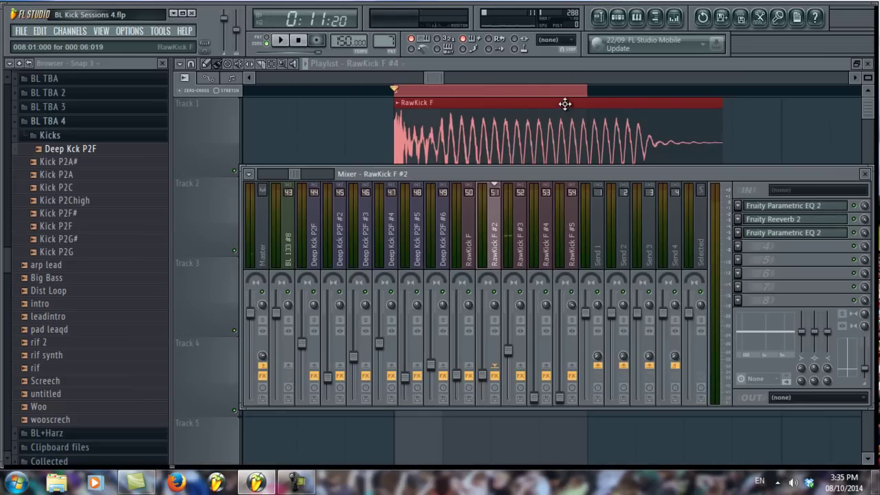
pyautogui.click(556, 64)
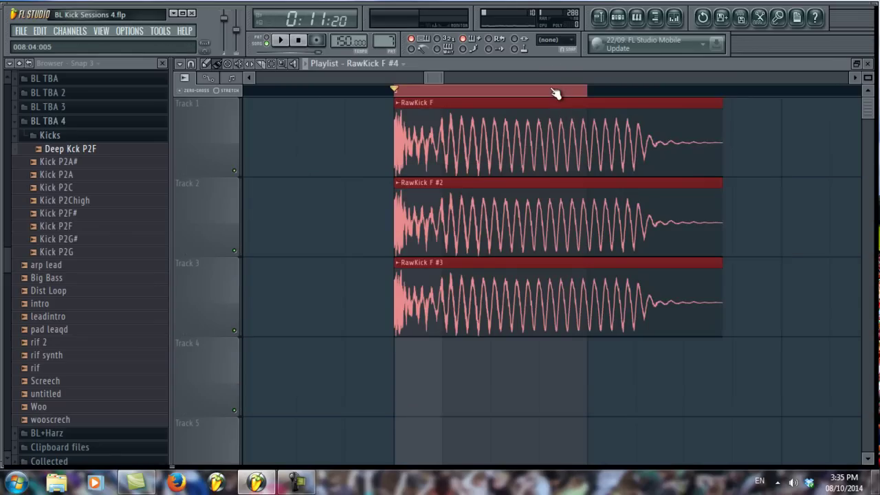
pyautogui.scroll(-4, 555, 91)
pyautogui.scroll(-5, 555, 92)
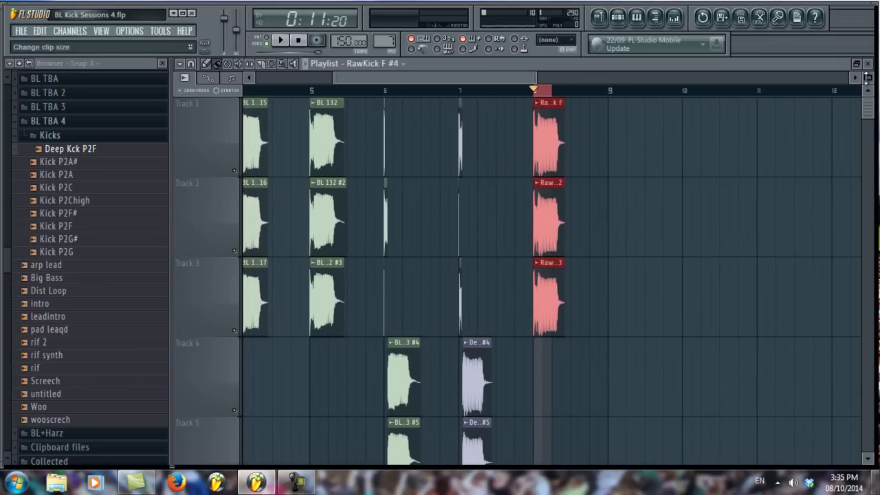
pyautogui.scroll(-4, 841, 78)
pyautogui.scroll(4, 615, 89)
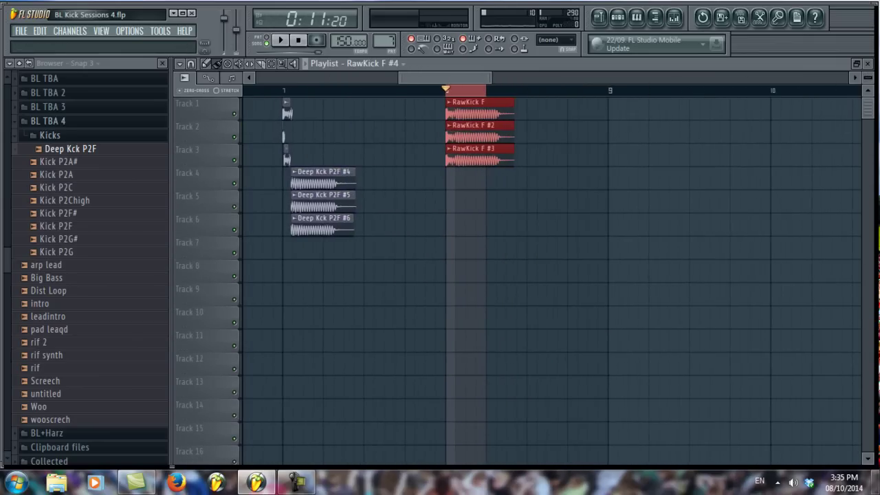
pyautogui.scroll(4, 867, 78)
pyautogui.scroll(4, 492, 93)
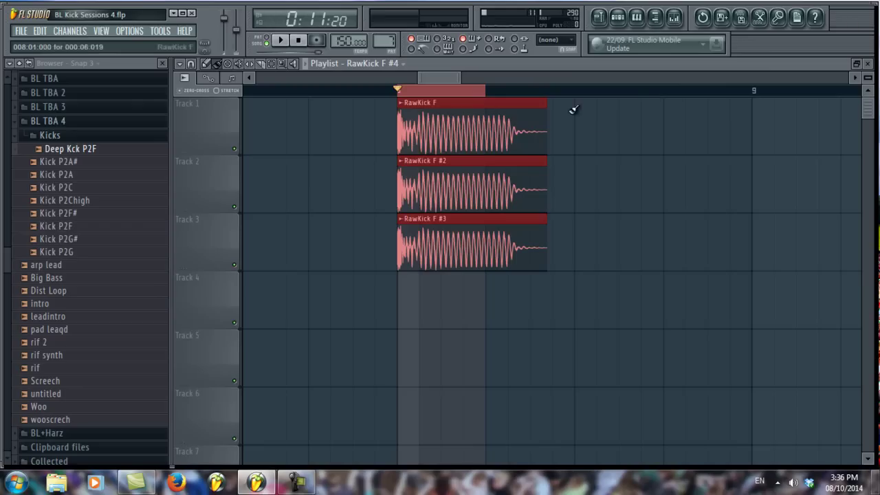
# Show the mixer over the playlist with the RawKick F tracks
pyautogui.click(673, 16)
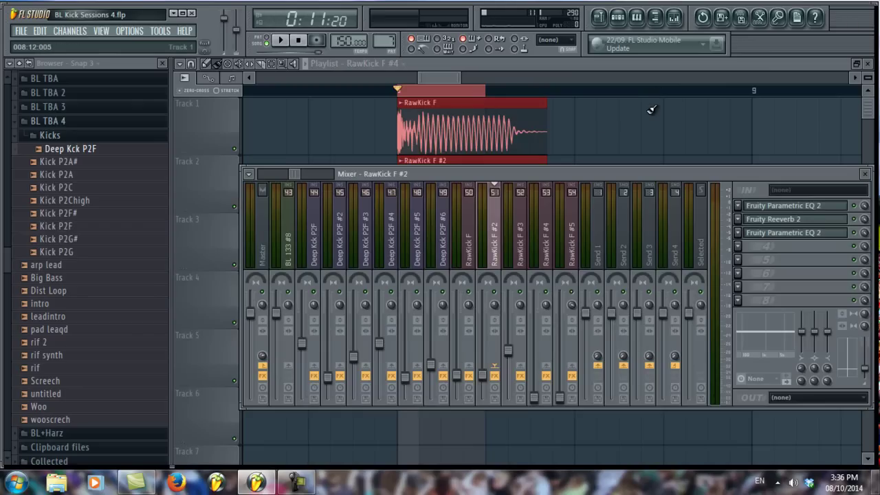